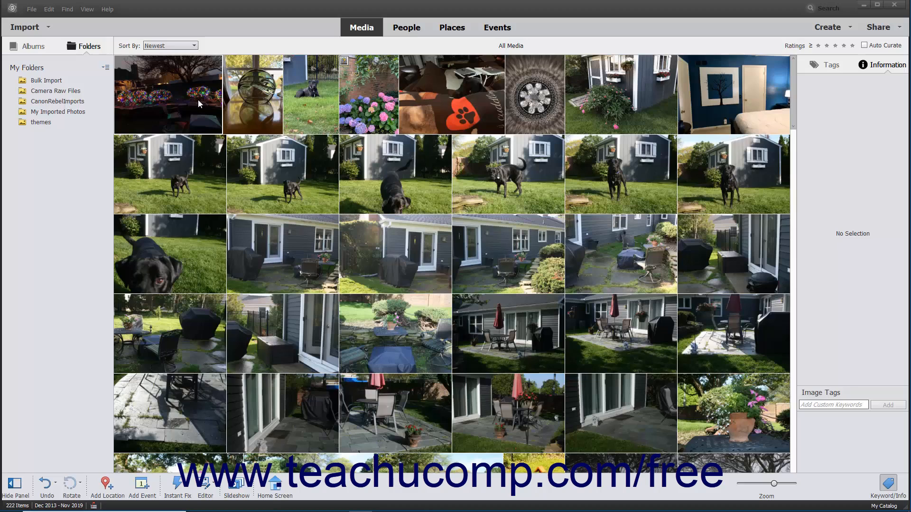
# Select the five consecutive photos in the first row, from the night lights photo through the paw-print photo
pyautogui.click(198, 99)
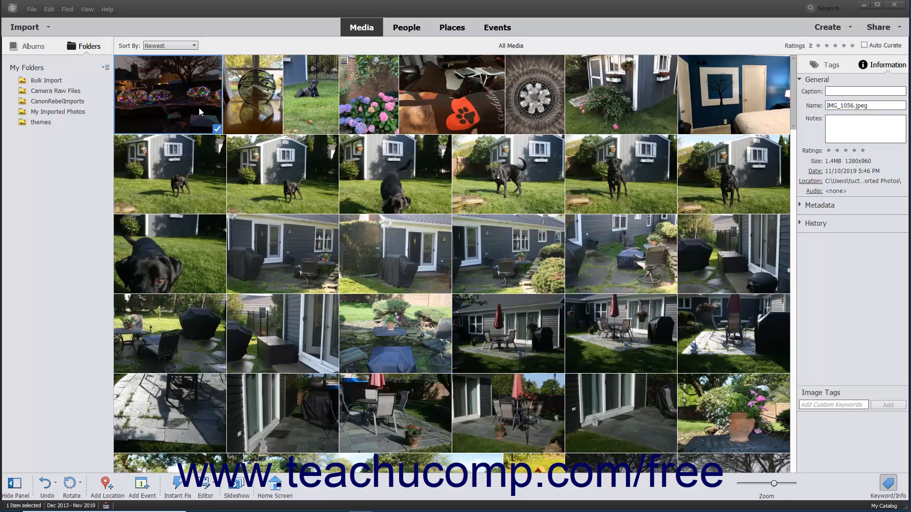
pyautogui.click(199, 108)
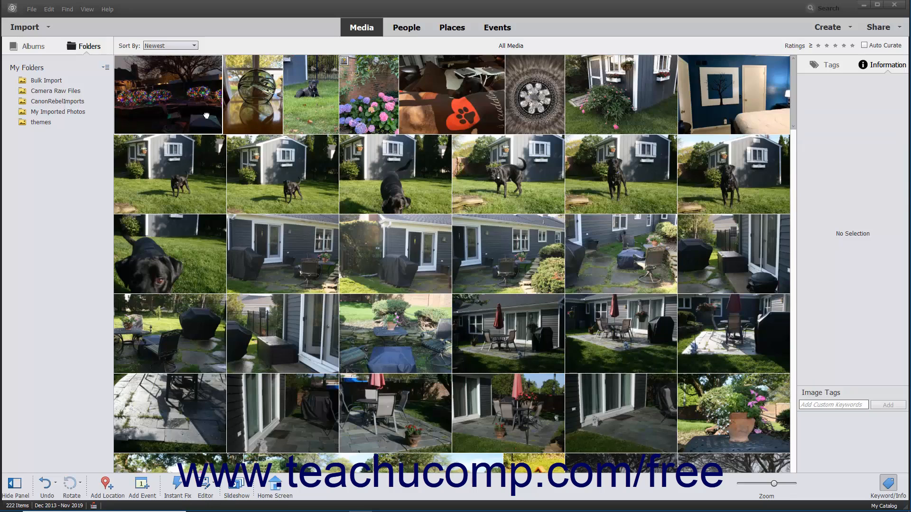
pyautogui.click(199, 109)
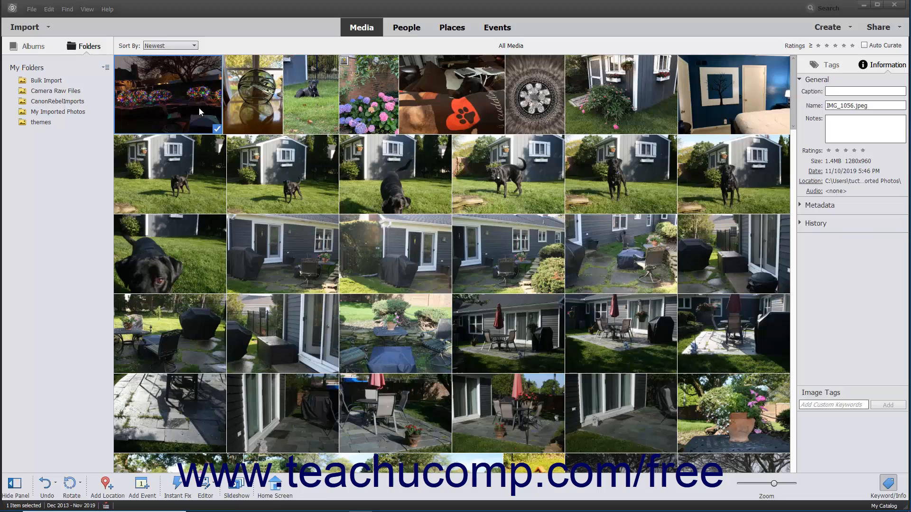
pyautogui.keyDown('shift'); pyautogui.click(445, 111); pyautogui.keyUp('shift')
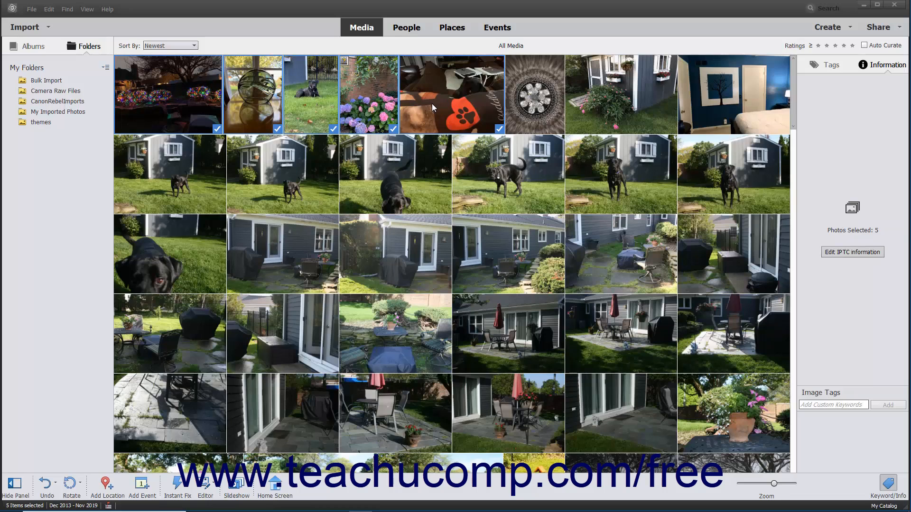
# Select only the first, third and fifth dog photos in the second row as a non-adjacent selection
pyautogui.click(188, 187)
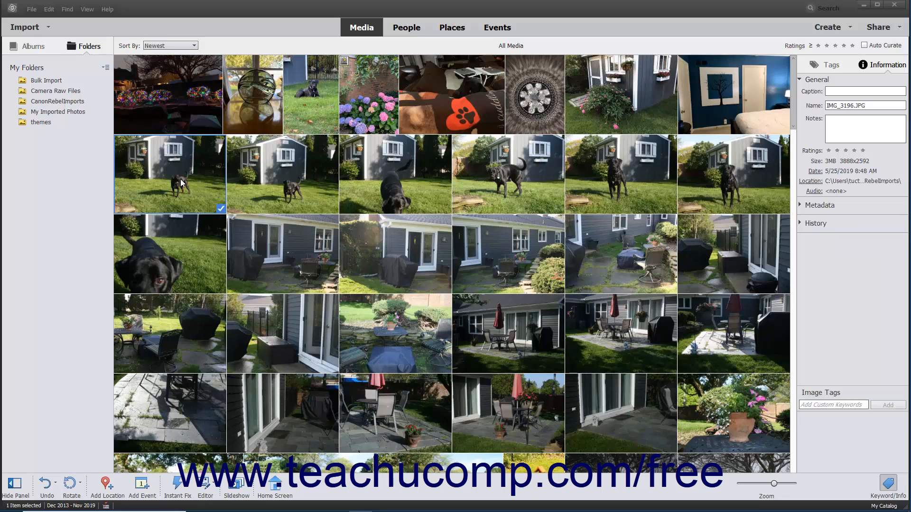
pyautogui.keyDown('ctrl'); pyautogui.click(351, 189); pyautogui.keyUp('ctrl')
pyautogui.keyDown('ctrl'); pyautogui.click(619, 183); pyautogui.keyUp('ctrl')
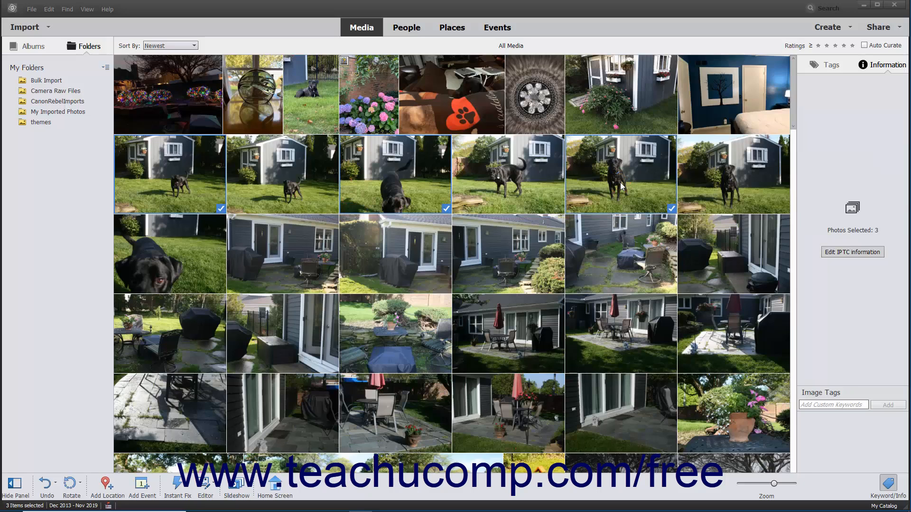
# Select every photo in the catalog and clear the whole selection again
pyautogui.click(178, 105)
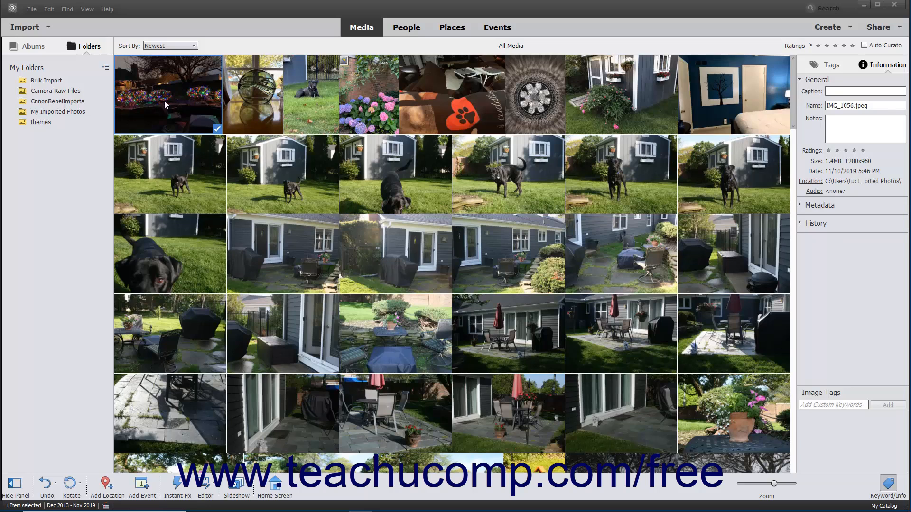
pyautogui.click(48, 9)
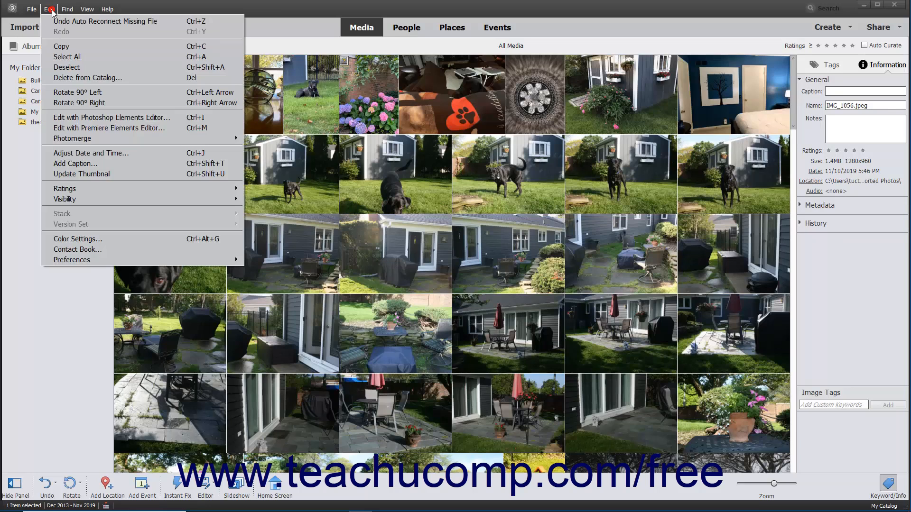
pyautogui.click(62, 56)
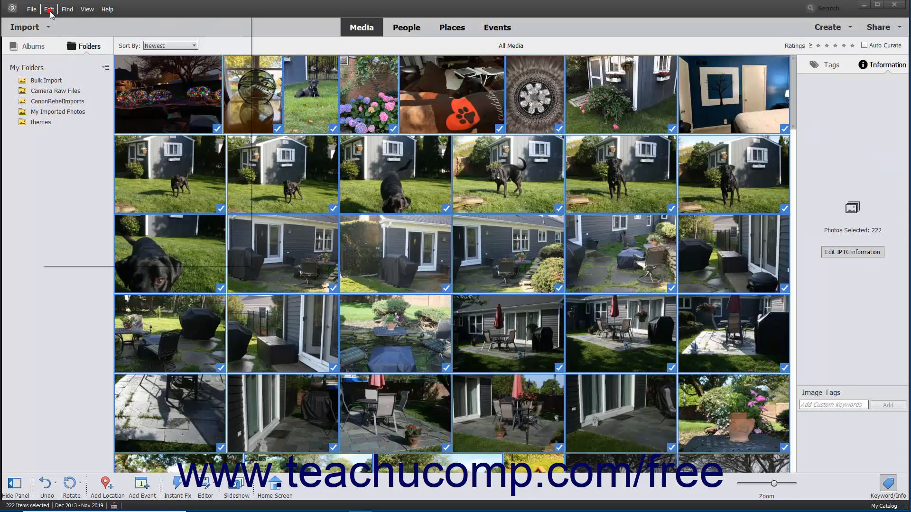
pyautogui.click(49, 9)
pyautogui.click(68, 71)
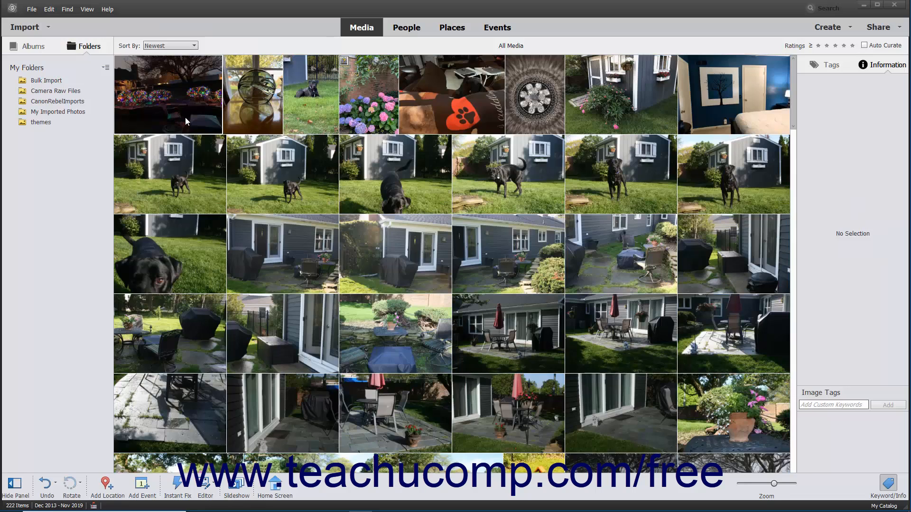
# Request deletion of IMG_1056.jpeg from the catalog, look at the hard disk deletion option, and cancel the request
pyautogui.click(213, 105)
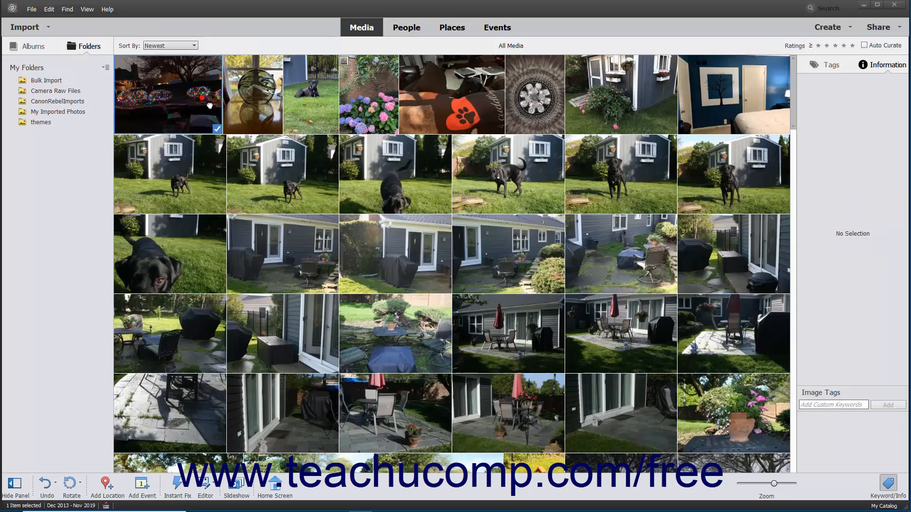
pyautogui.click(49, 9)
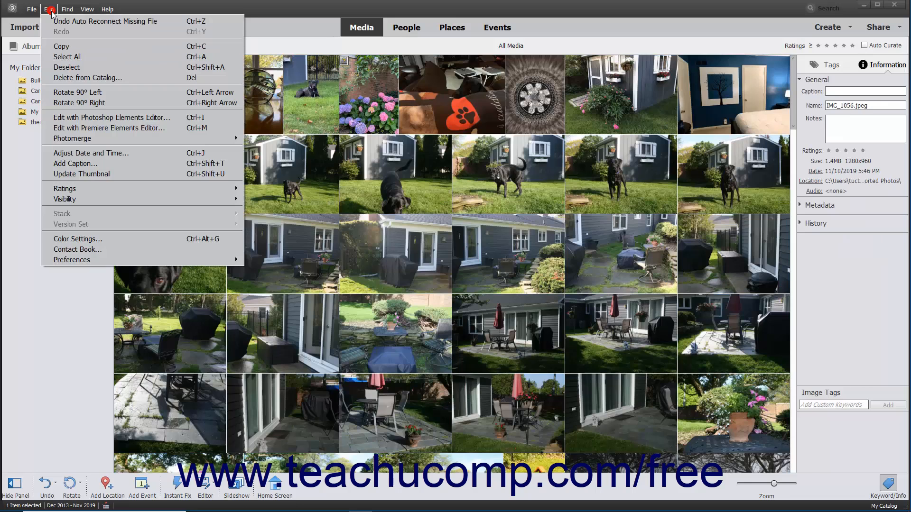
pyautogui.click(73, 77)
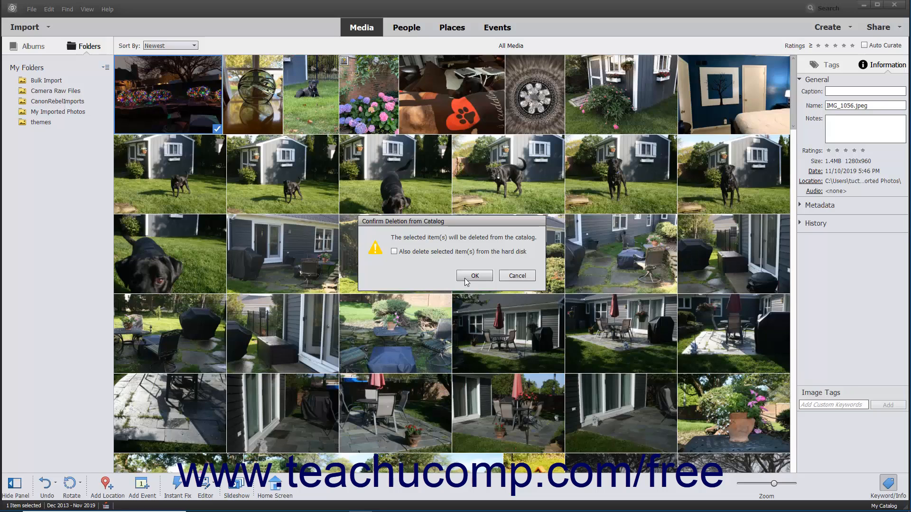
pyautogui.click(430, 253)
pyautogui.click(419, 252)
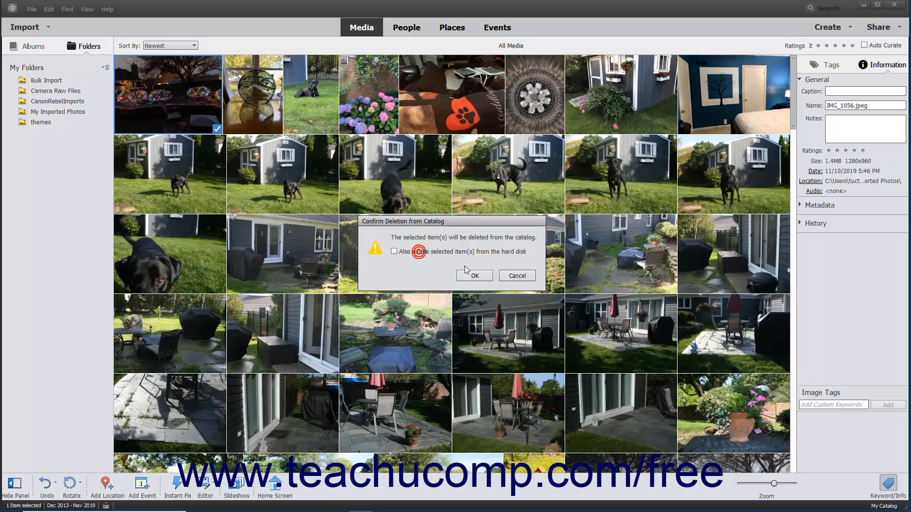
pyautogui.click(506, 279)
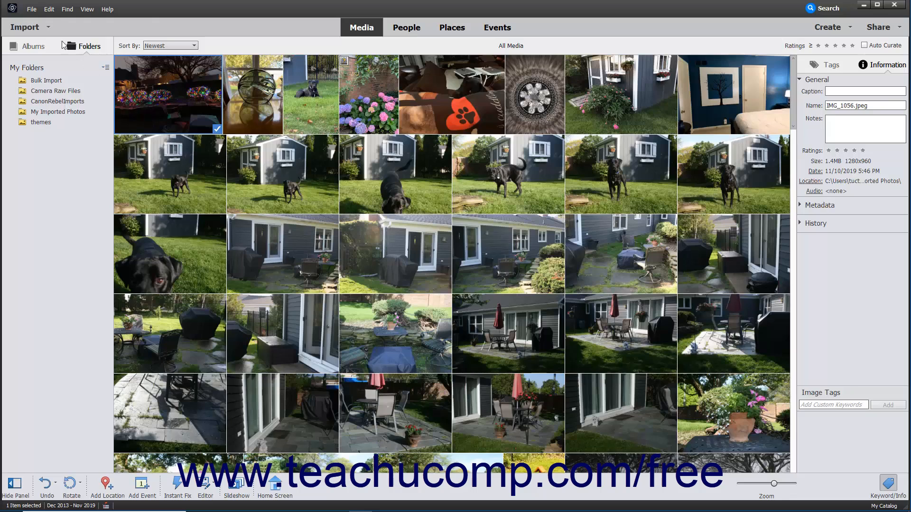
pyautogui.click(55, 13)
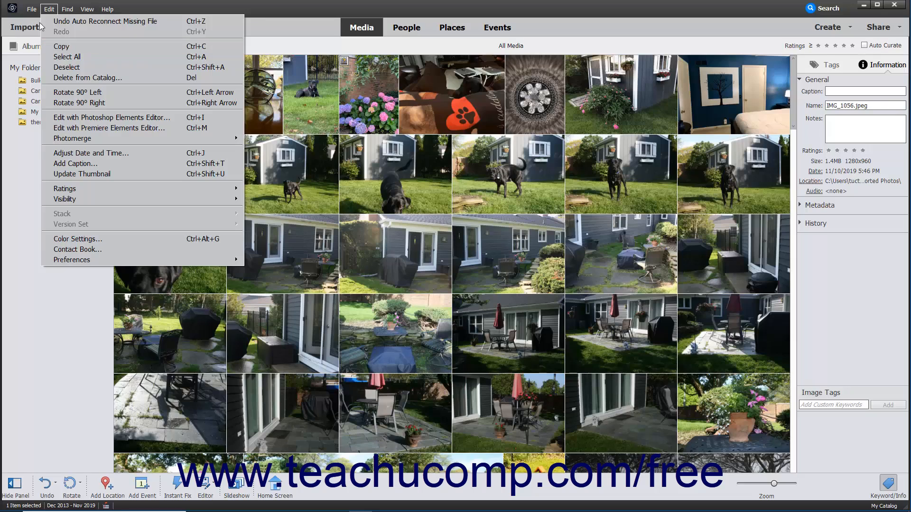
pyautogui.moveTo(32, 9)
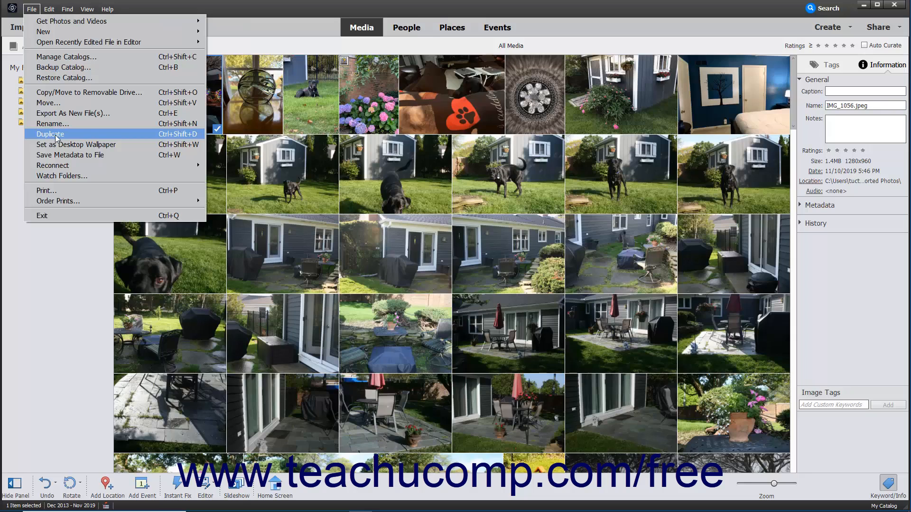
# With hydrangeas.jpeg selected, start reconnecting all missing files and choose to locate the missing file manually
pyautogui.click(355, 105)
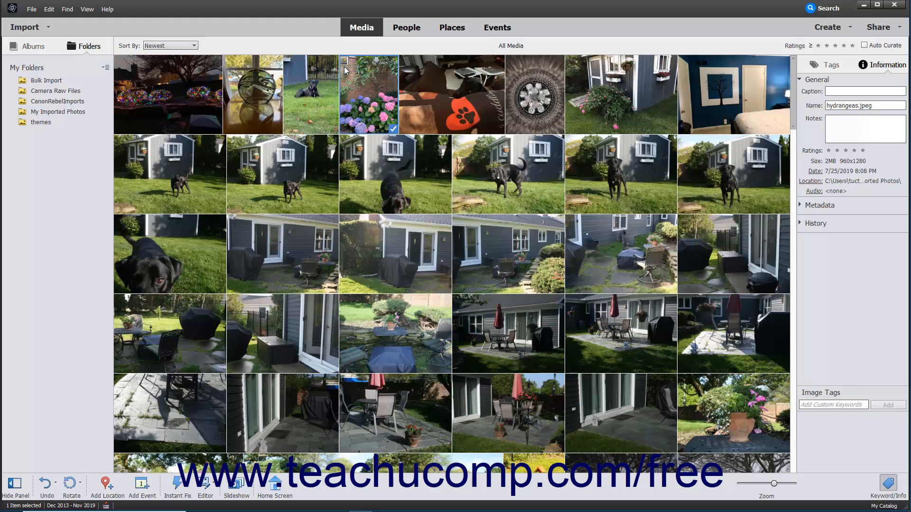
pyautogui.click(32, 10)
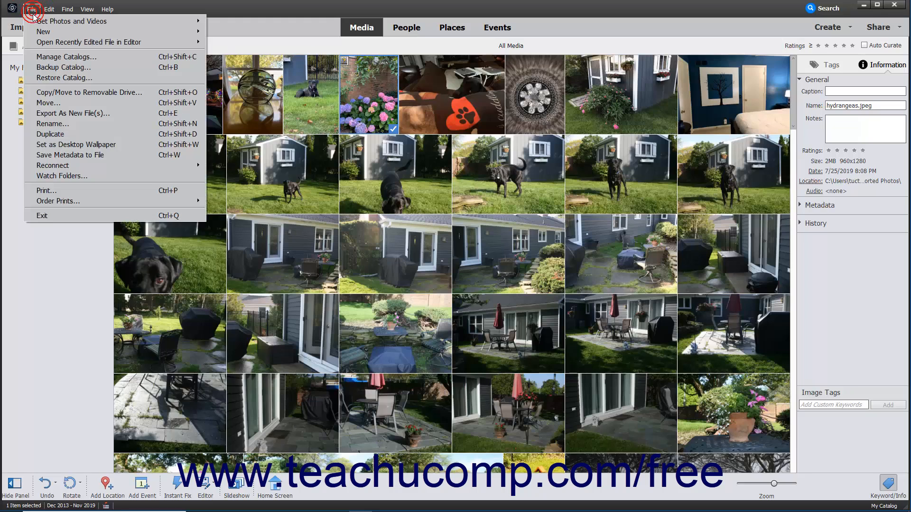
pyautogui.moveTo(62, 165)
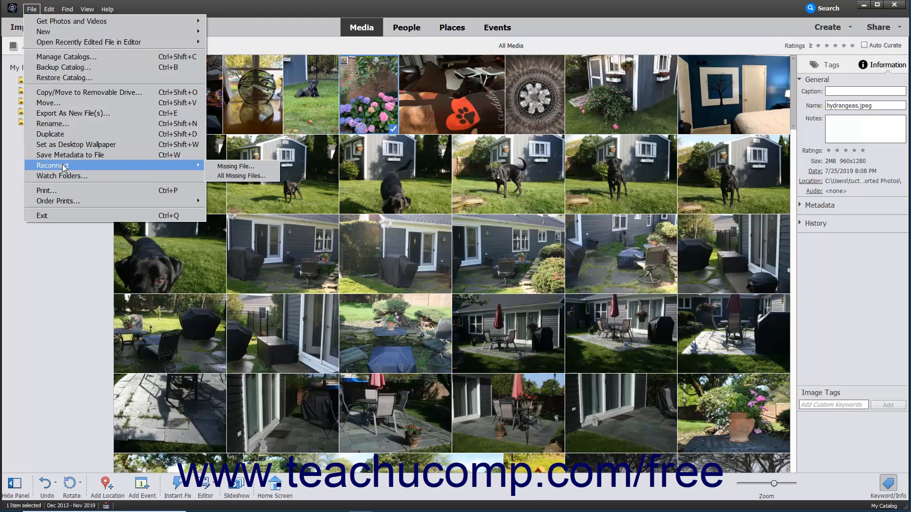
pyautogui.click(233, 177)
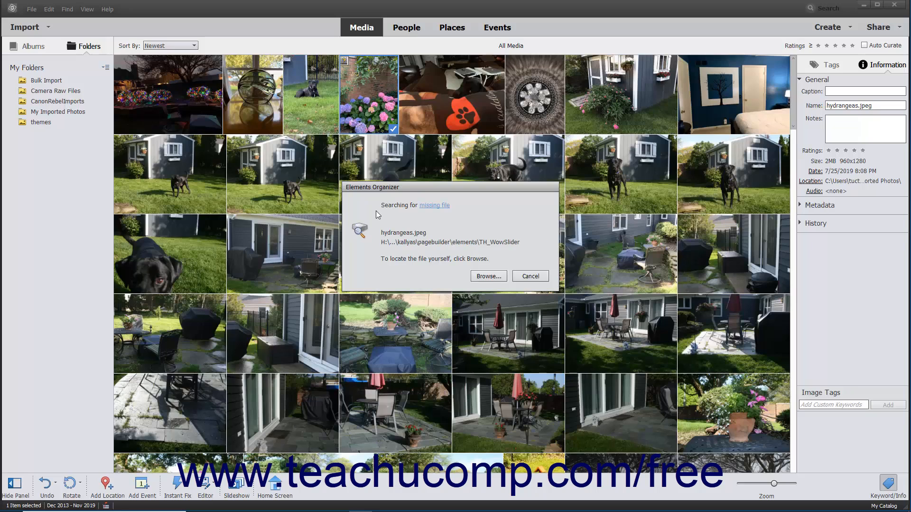
pyautogui.click(486, 277)
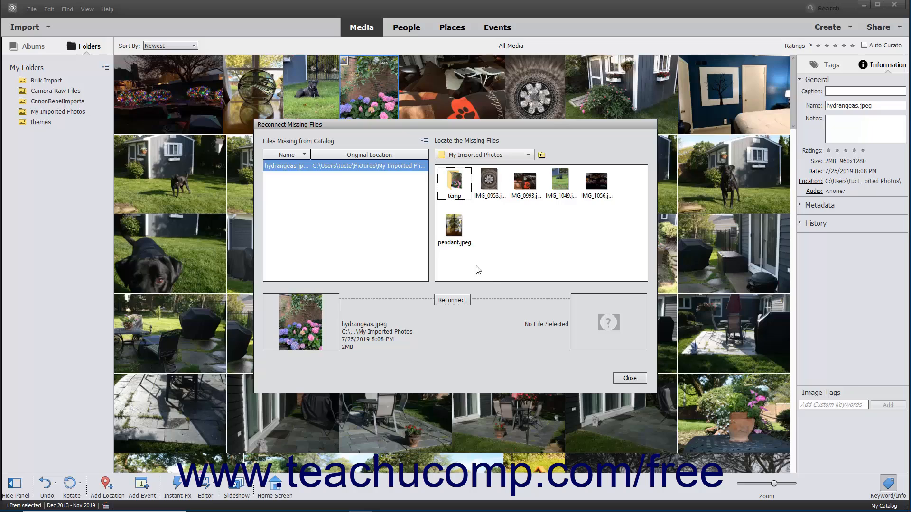
# Reconnect the missing hydrangeas.jpeg to the matching file in the temp folder inside My Imported Photos
pyautogui.click(291, 165)
pyautogui.doubleClick(455, 182)
pyautogui.click(458, 188)
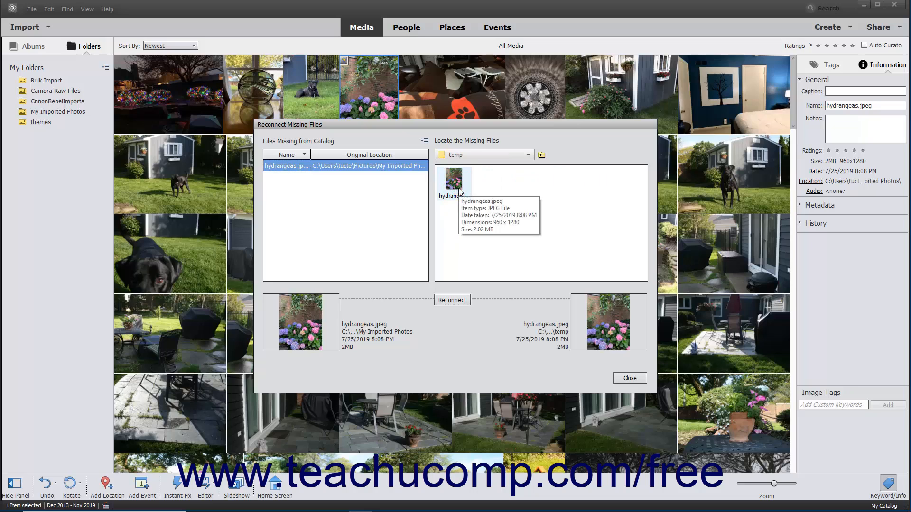
pyautogui.click(458, 302)
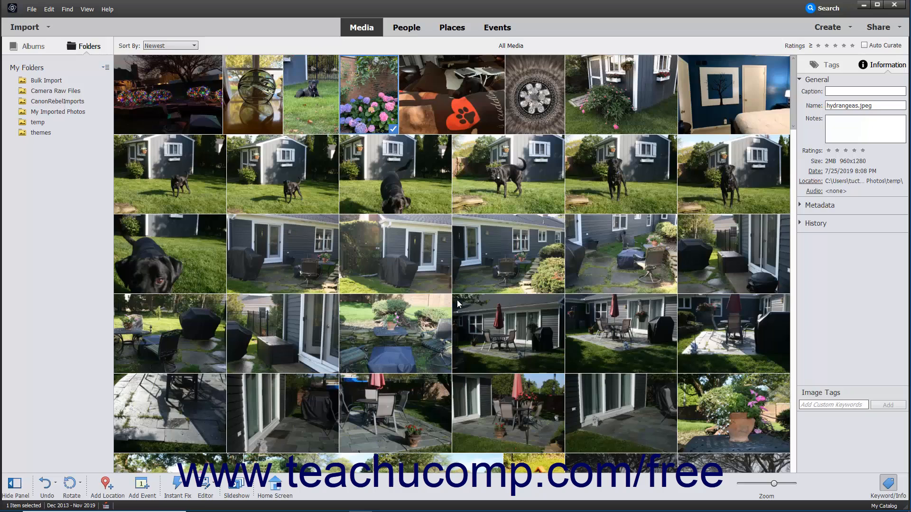
# Try to shift the date and time of IMG_1056.jpeg ahead by 1 hour with the time zone adjustment
pyautogui.click(178, 103)
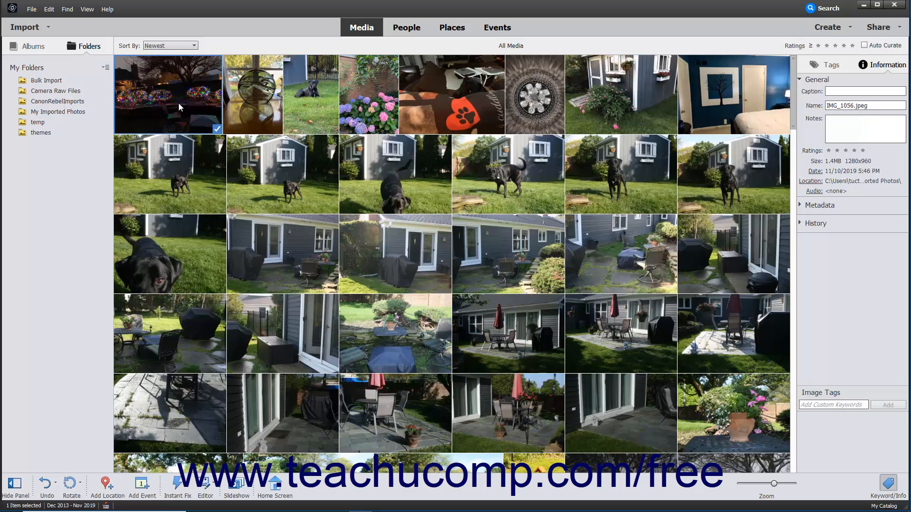
pyautogui.click(50, 9)
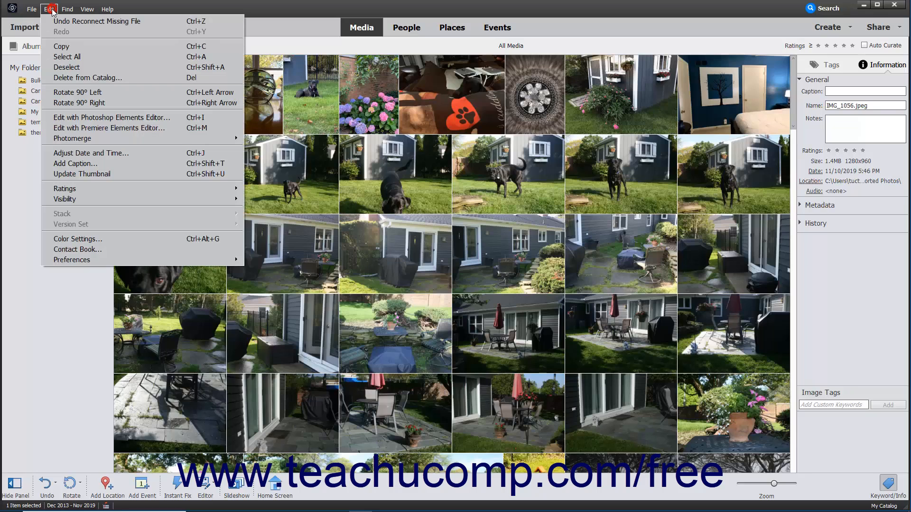
pyautogui.click(71, 153)
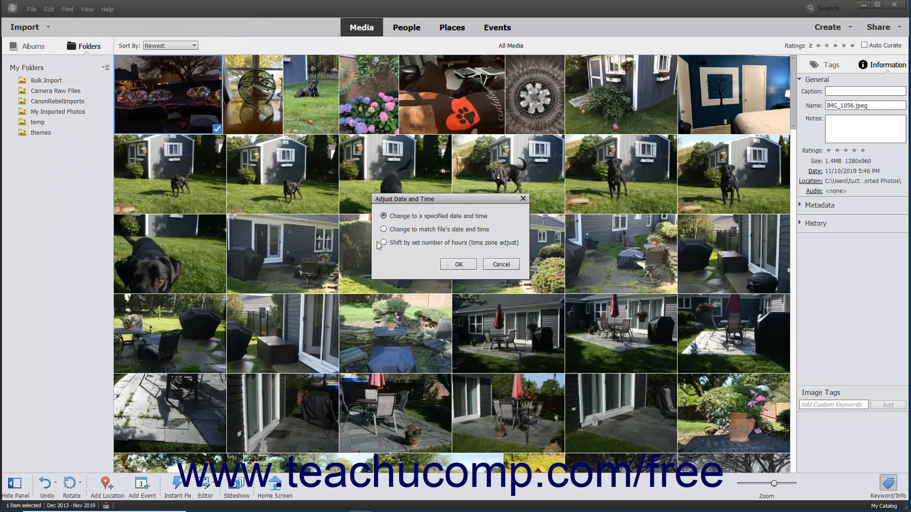
pyautogui.click(383, 217)
pyautogui.click(422, 244)
pyautogui.click(449, 266)
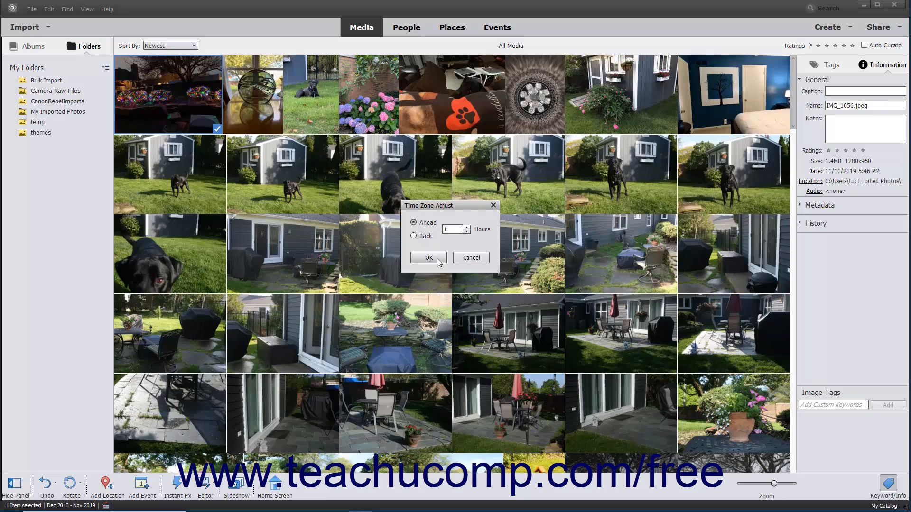
pyautogui.click(437, 258)
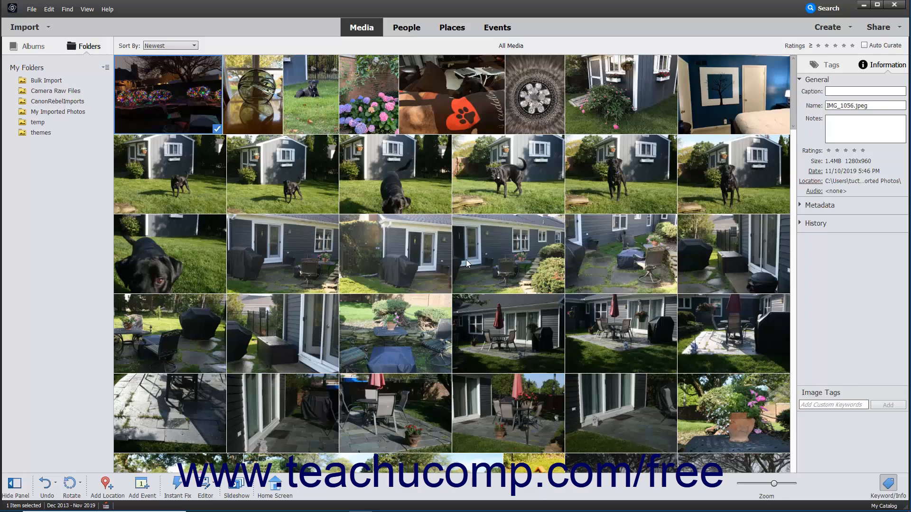
# Review the general information of pendant.jpeg, reveal the file in File Explorer, and close that window
pyautogui.click(237, 102)
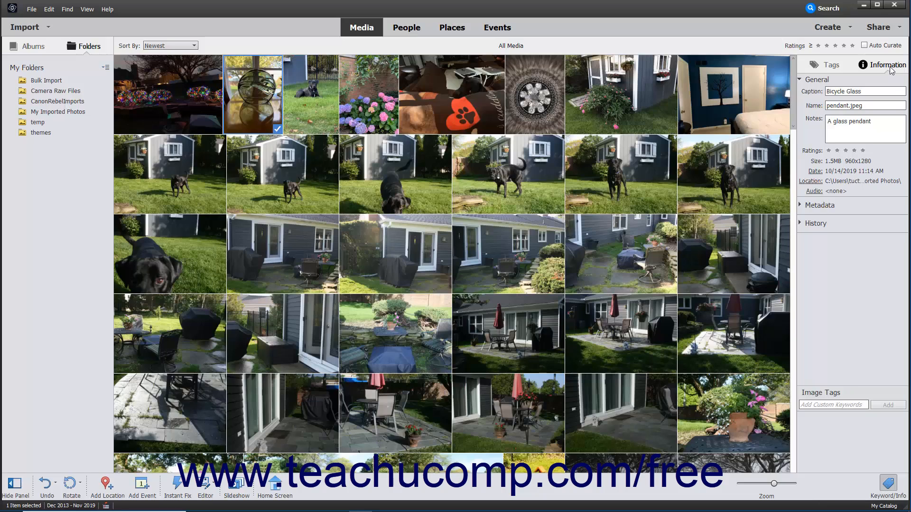
pyautogui.click(800, 79)
pyautogui.click(800, 79)
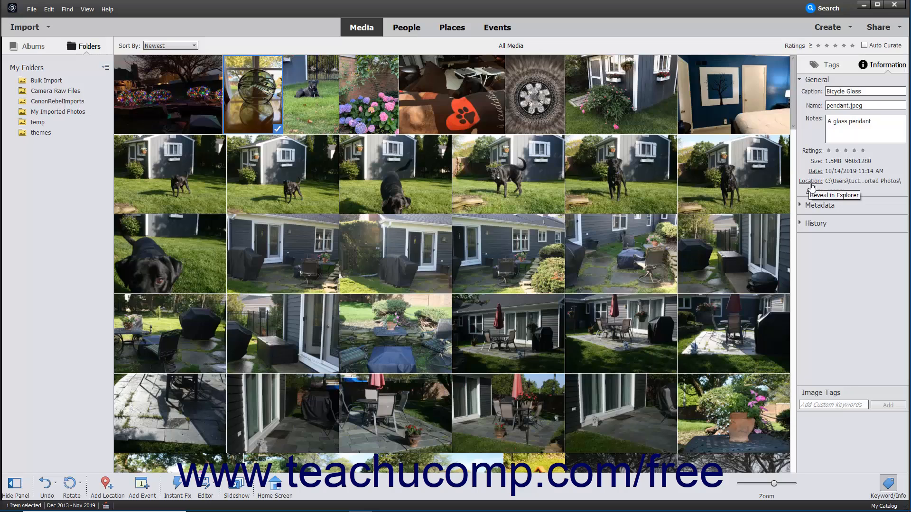
pyautogui.click(812, 183)
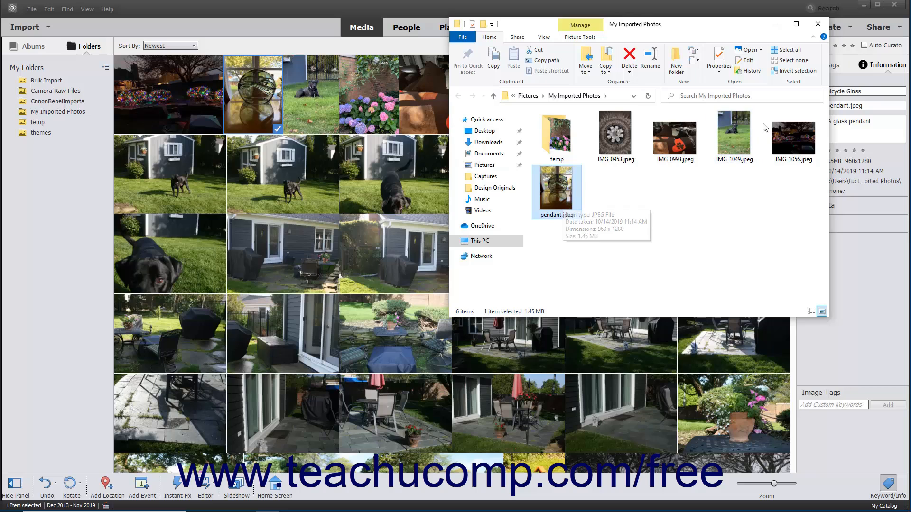
pyautogui.click(818, 25)
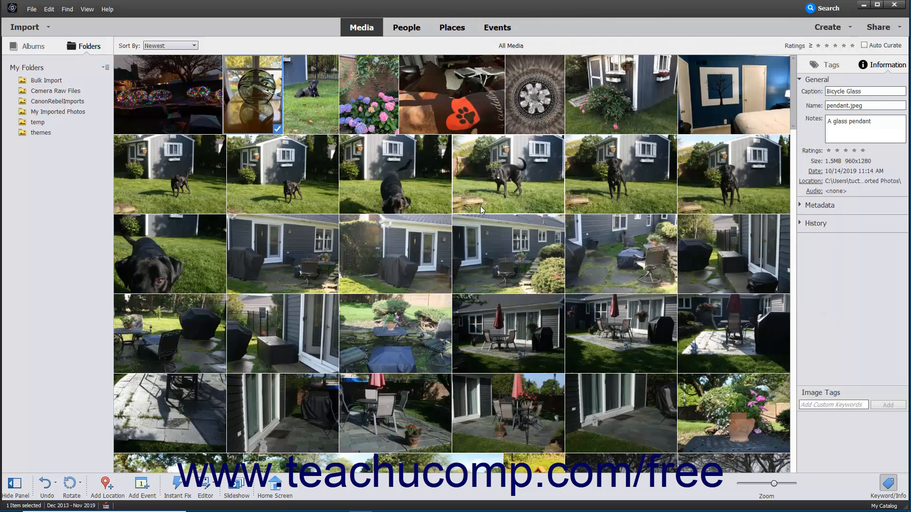
# Start exporting IMG_1056.jpeg as a new file and choose JPEG as the file type
pyautogui.click(172, 110)
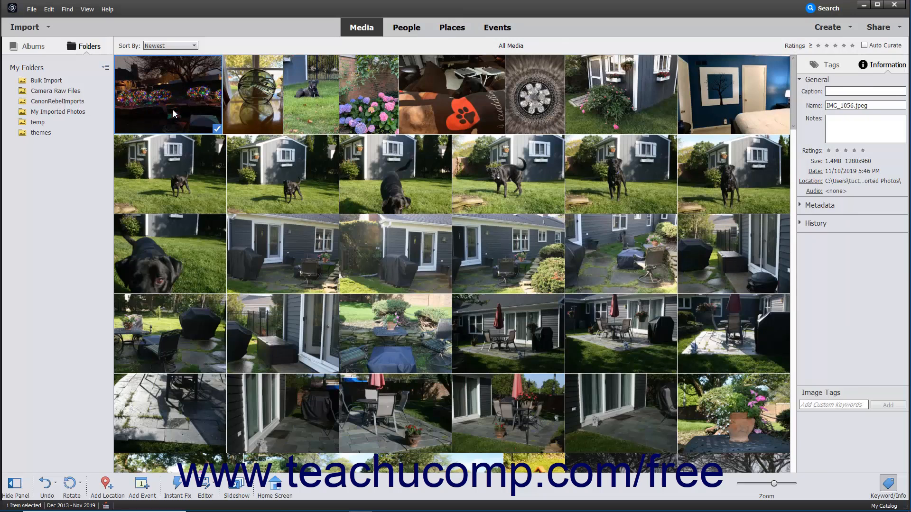
pyautogui.click(32, 9)
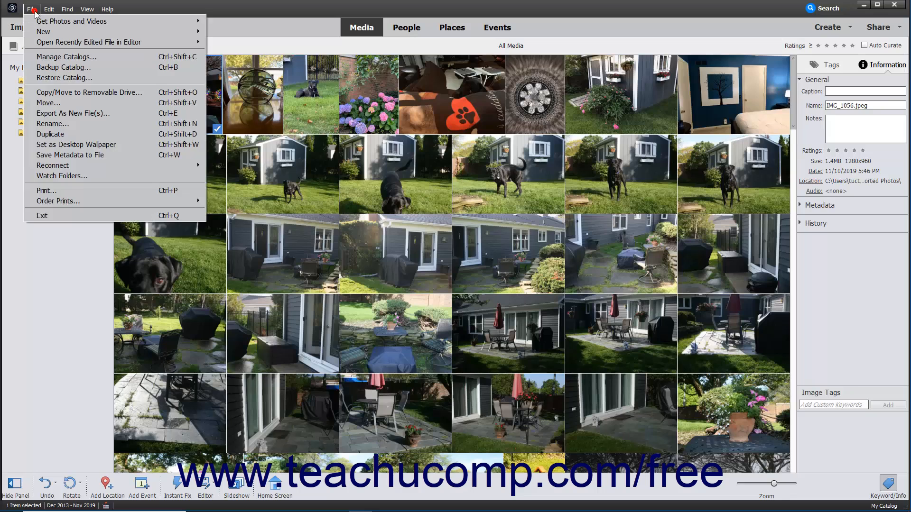
pyautogui.click(70, 115)
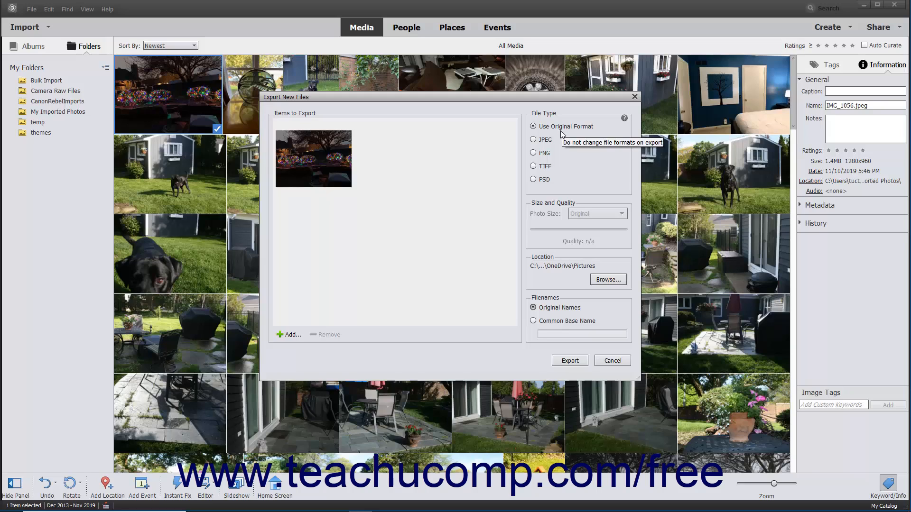
pyautogui.click(543, 140)
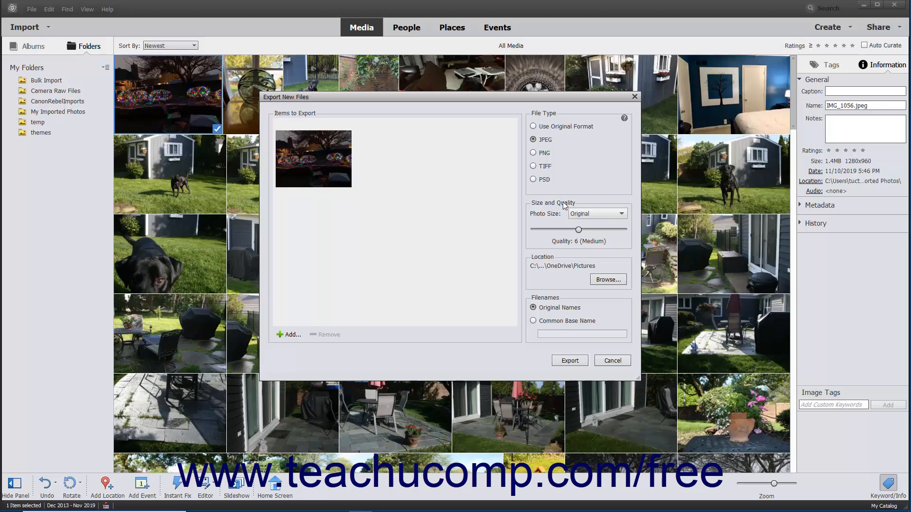
# Set the exported photo's size to 1280 x 960 pixels and its quality to 12 (Maximum)
pyautogui.click(579, 213)
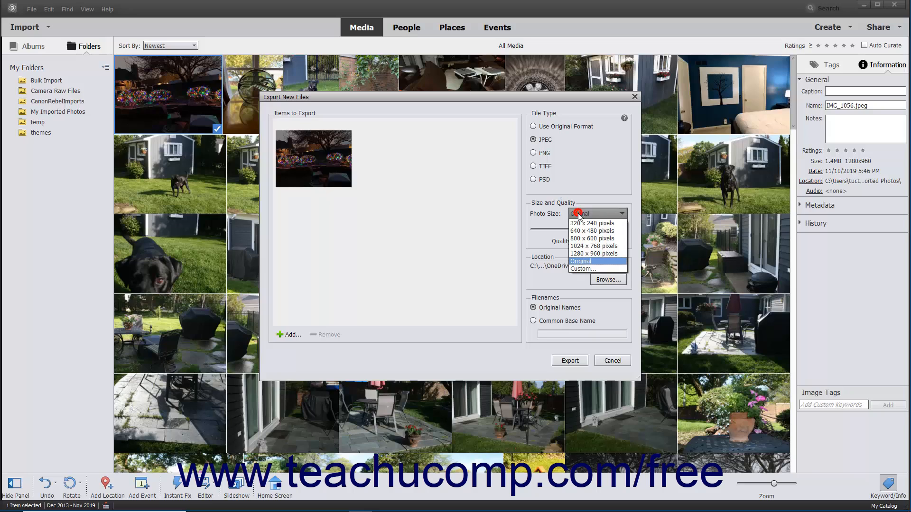
pyautogui.click(582, 255)
pyautogui.click(579, 229)
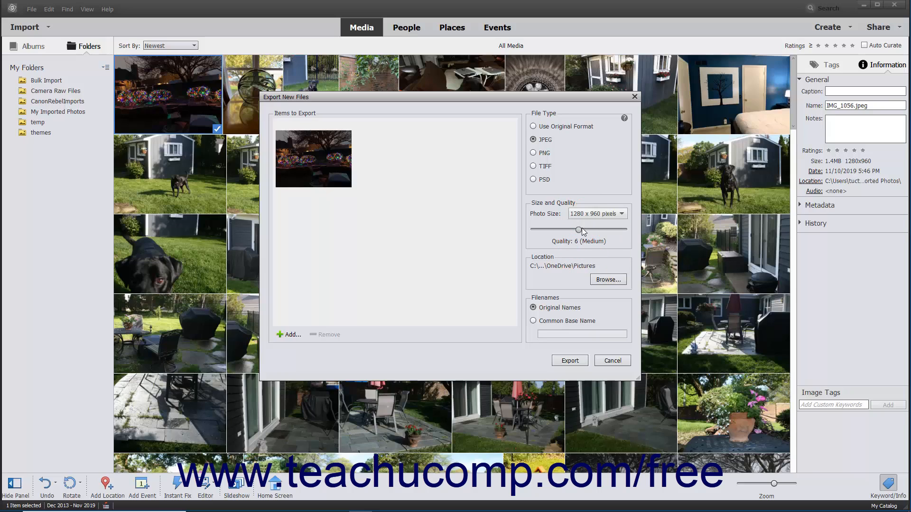
pyautogui.moveTo(583, 229); pyautogui.dragTo(635, 234)
# Set the Desktop as the export location
pyautogui.click(597, 282)
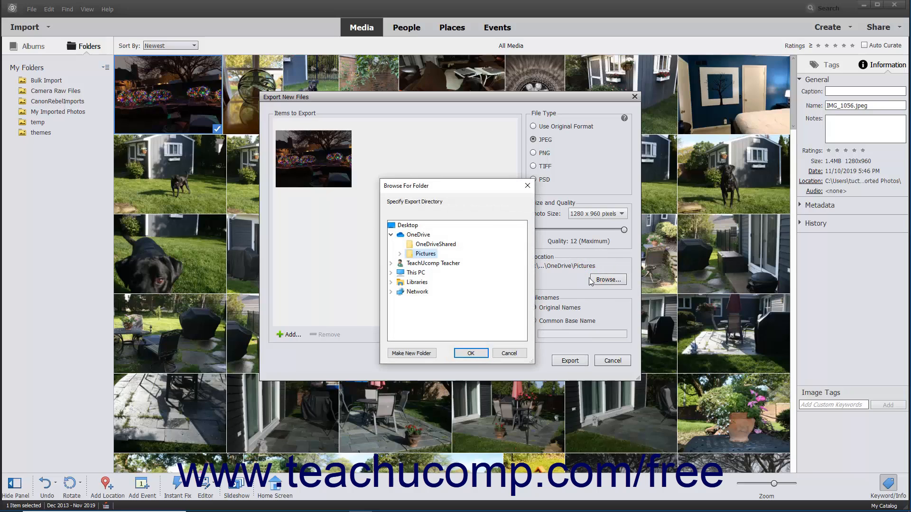
pyautogui.click(391, 234)
pyautogui.click(404, 226)
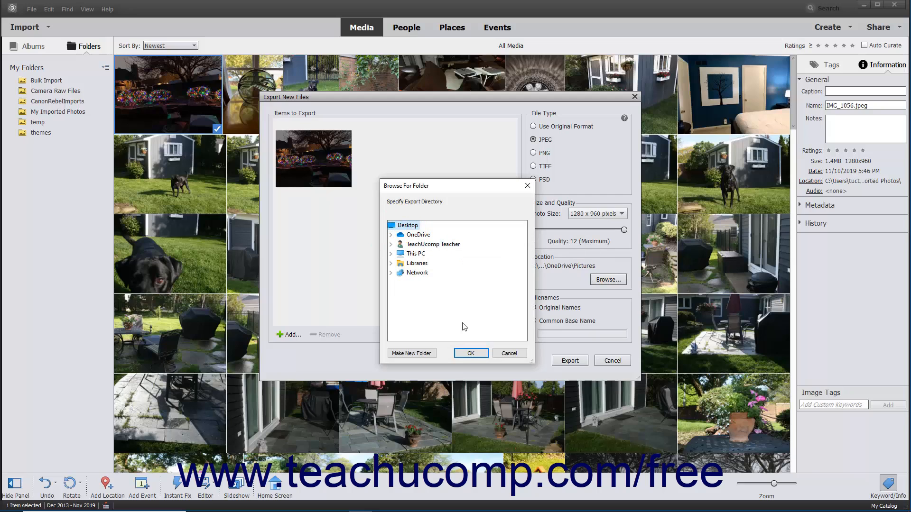
pyautogui.click(467, 353)
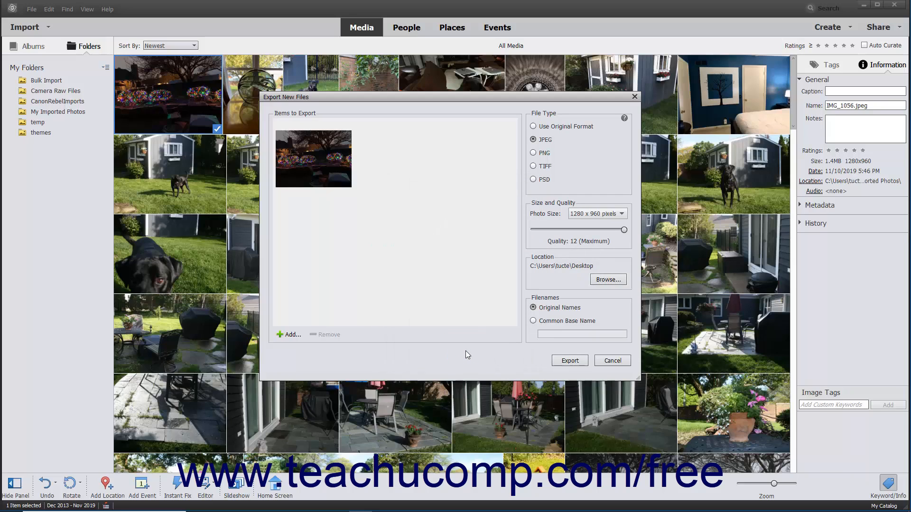
# Look at the common base name option, return to original names, and export the photo
pyautogui.click(534, 307)
pyautogui.click(537, 321)
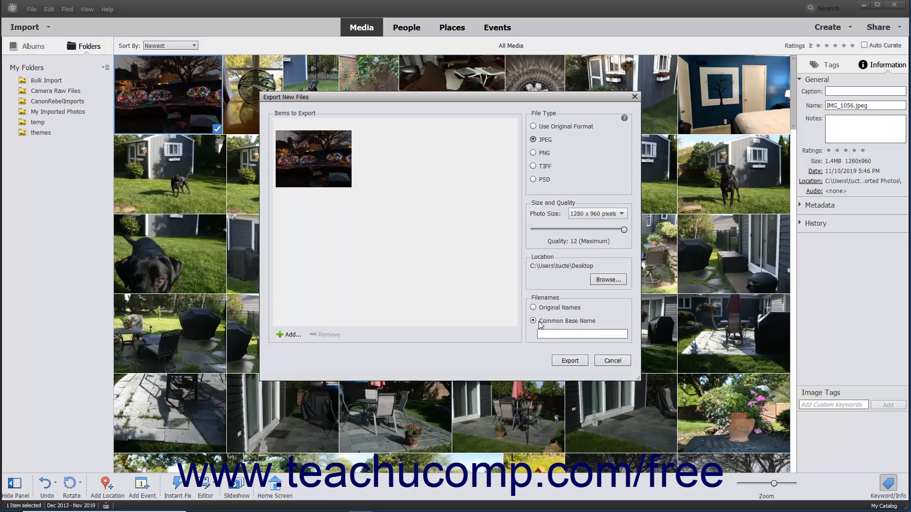
pyautogui.click(544, 332)
pyautogui.click(534, 307)
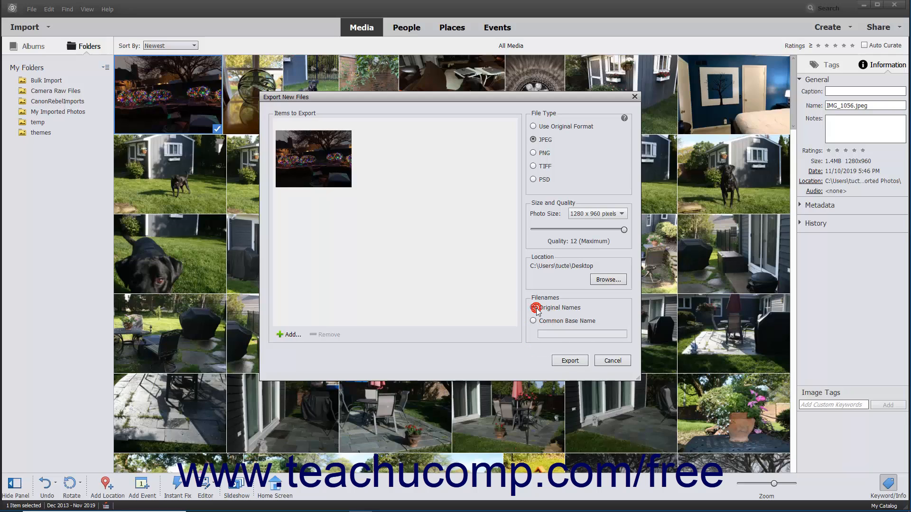
pyautogui.click(565, 362)
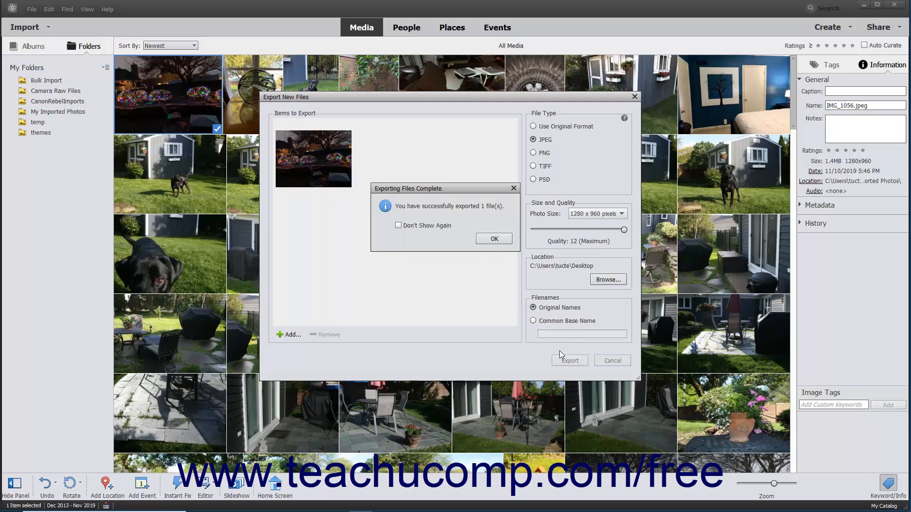
pyautogui.click(494, 240)
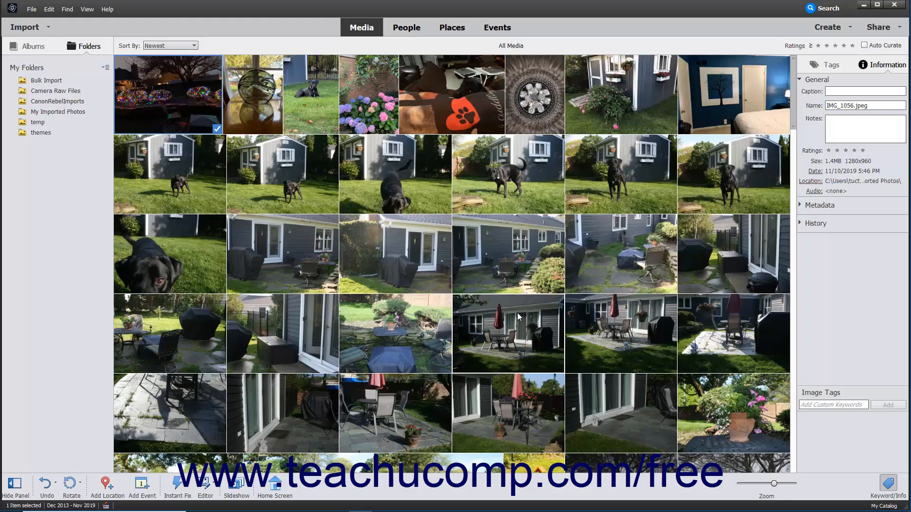
pyautogui.click(31, 9)
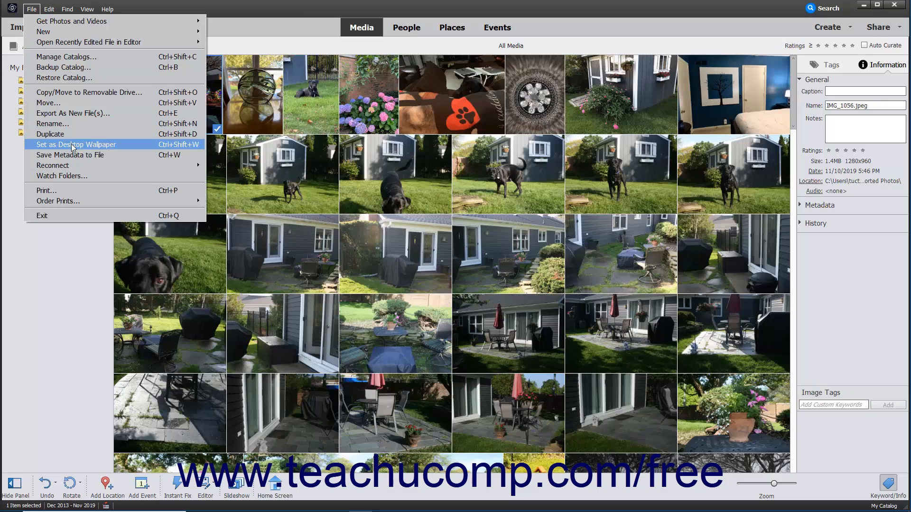
pyautogui.click(32, 9)
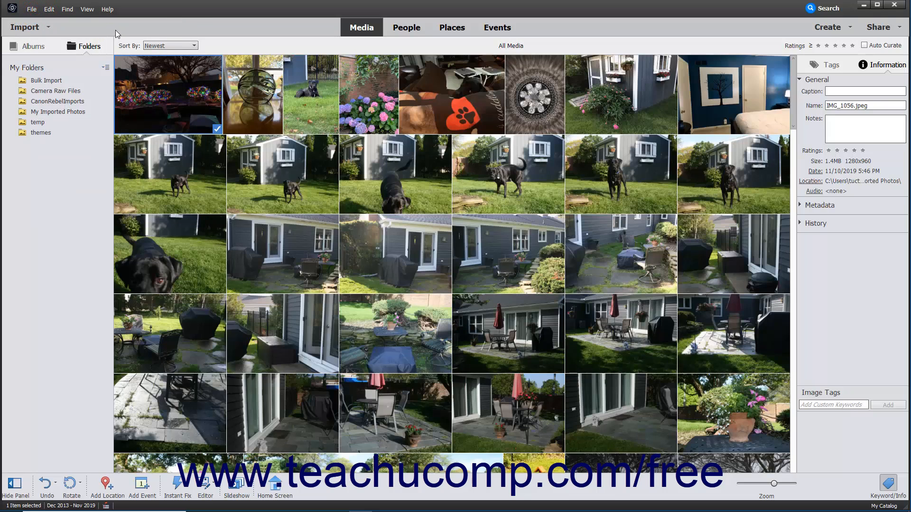